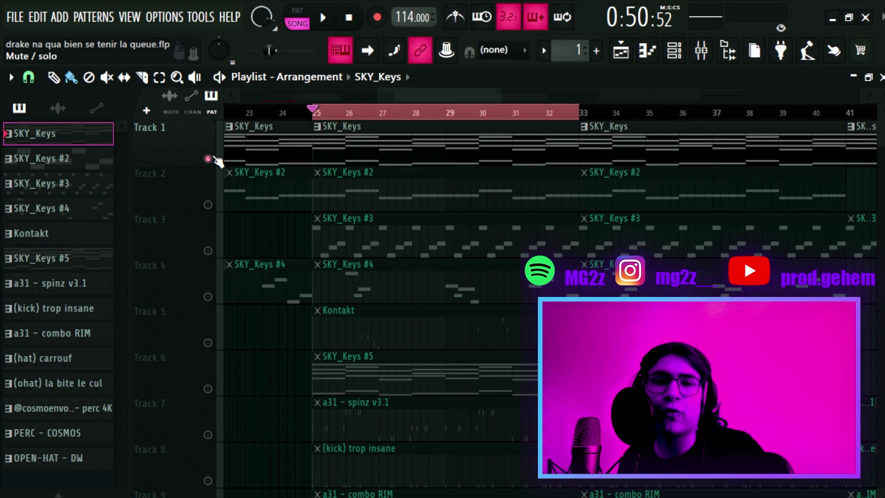
Save the project and play back the soloed SKY_Keys pattern on Track 1 over the looped section from bar 25.
key("ctrl+s")
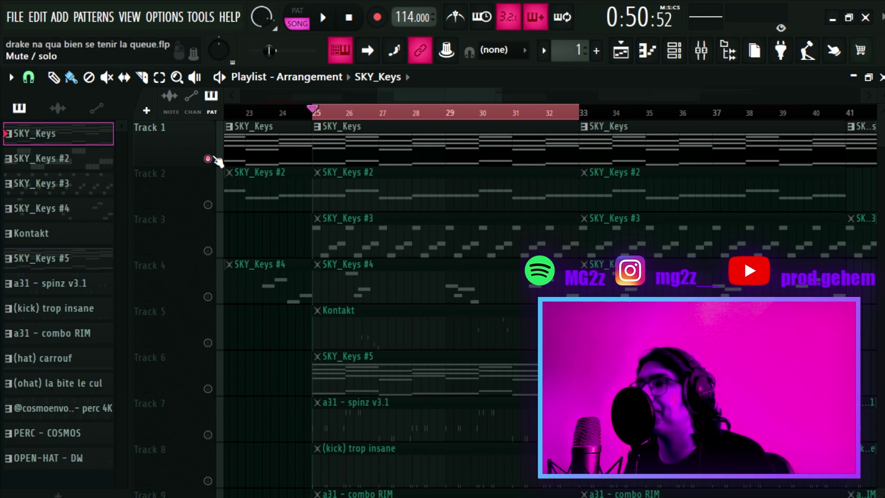
key("space")
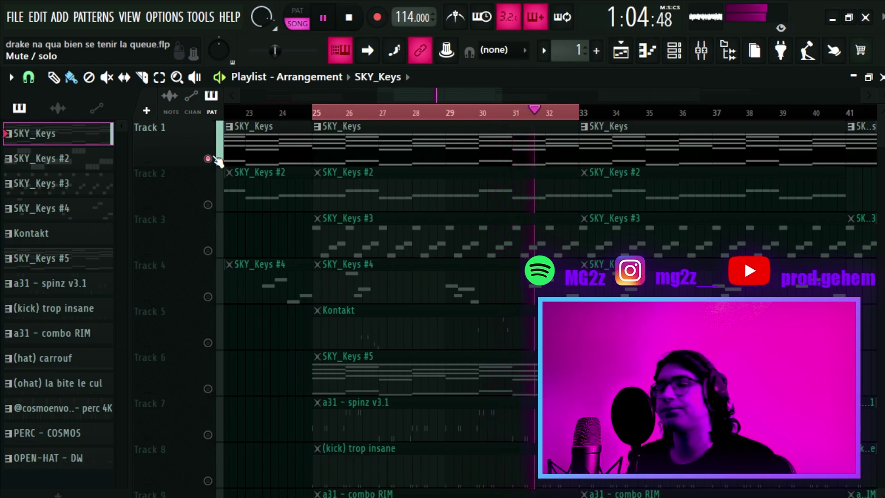
key("space")
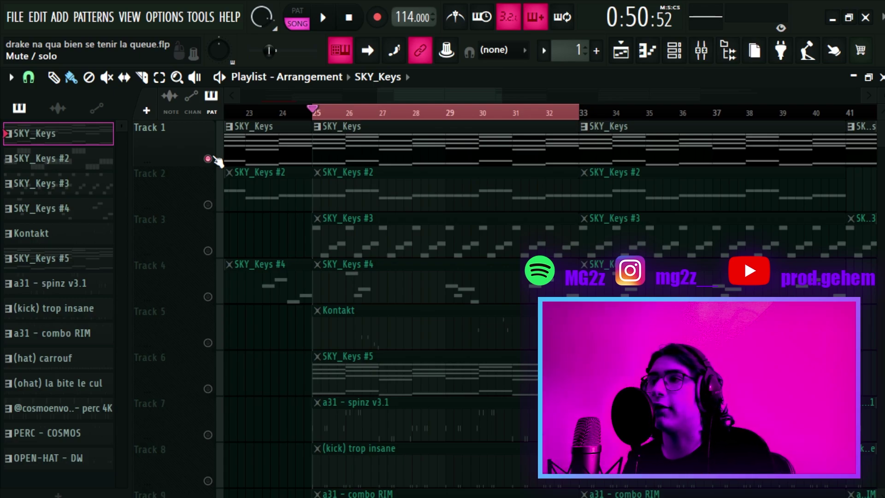
Unmute Track 2 and play its SKY_Keys #2 pattern together with Track 1 over the looped section.
left_click(208, 205)
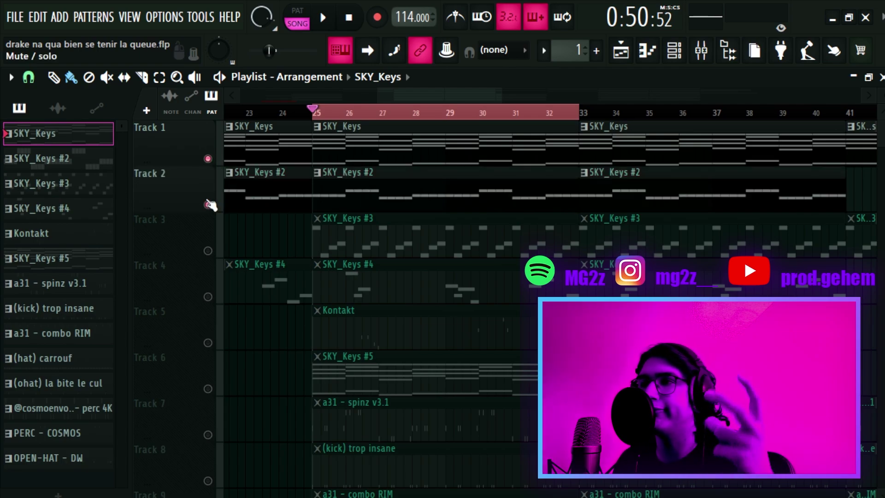
left_click(325, 195)
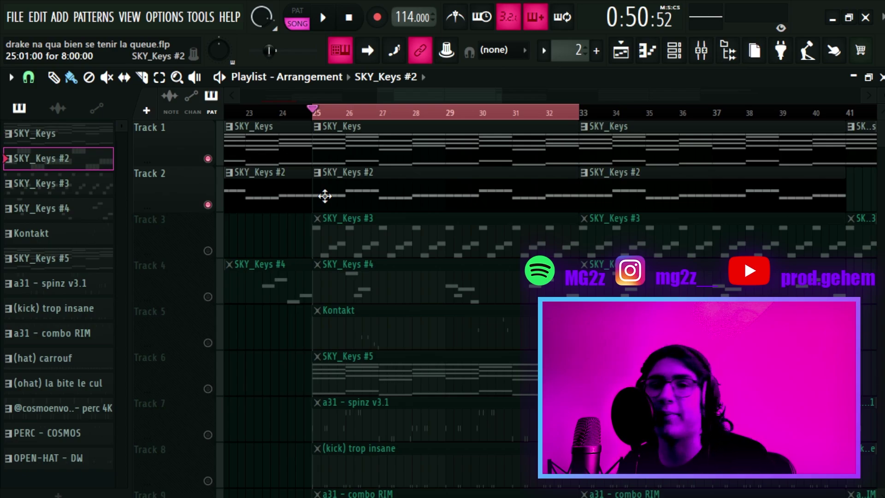
key("space")
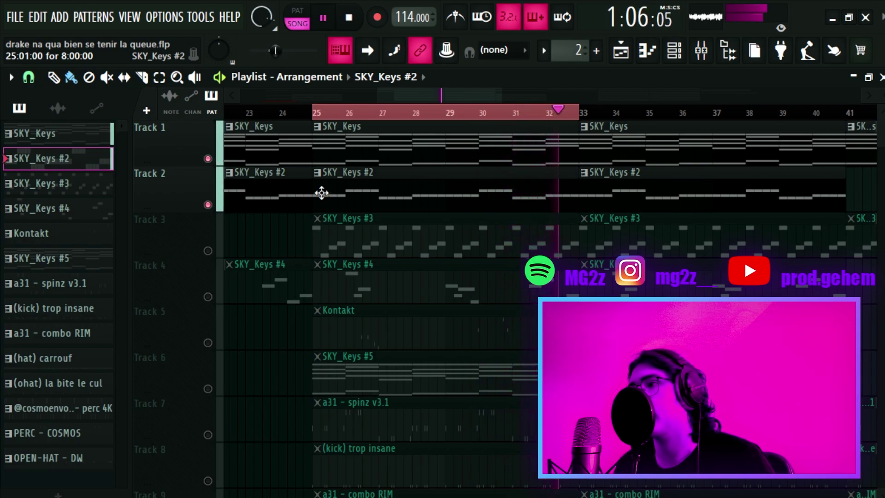
key("space")
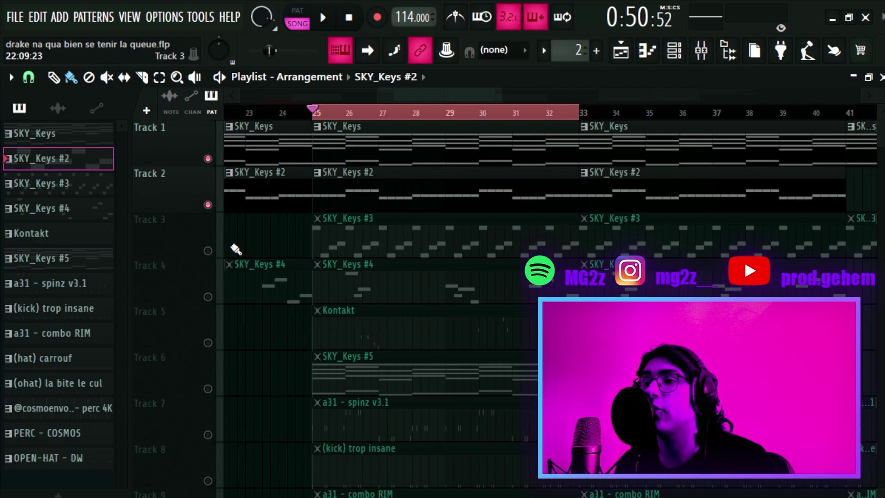
Unmute Track 3 and play its SKY_Keys #3 pattern along with the first two tracks.
left_click(208, 250)
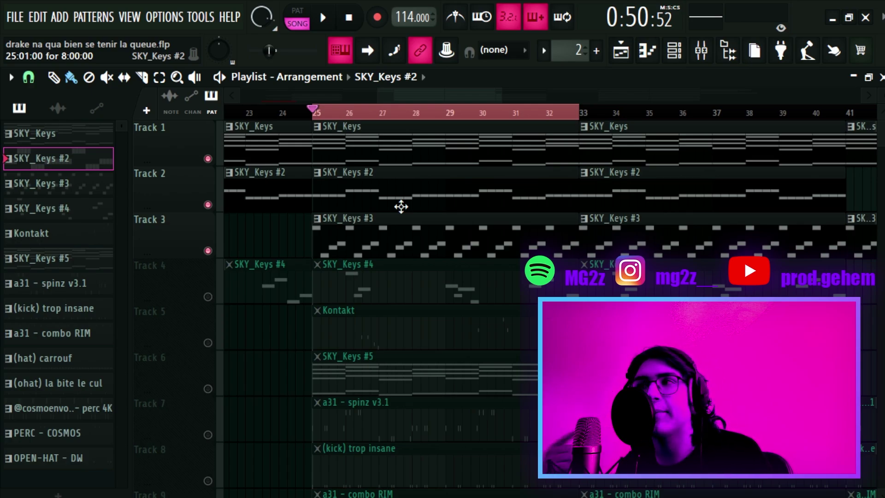
key("space")
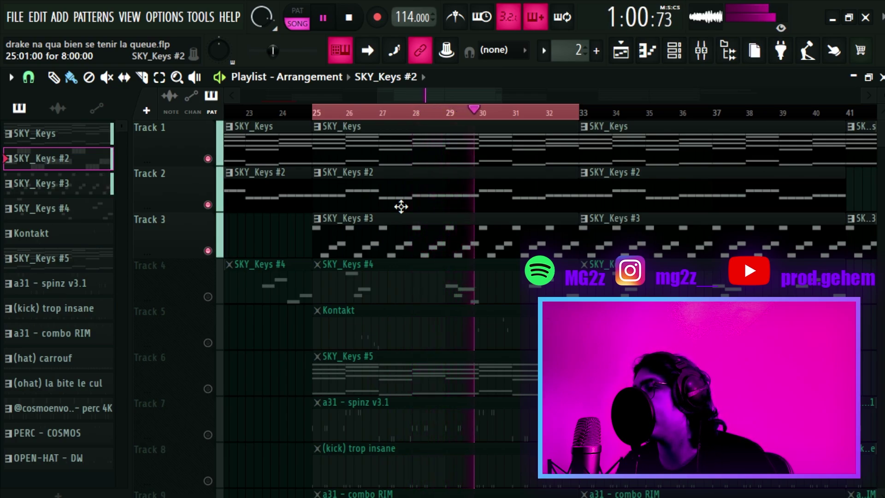
key("space")
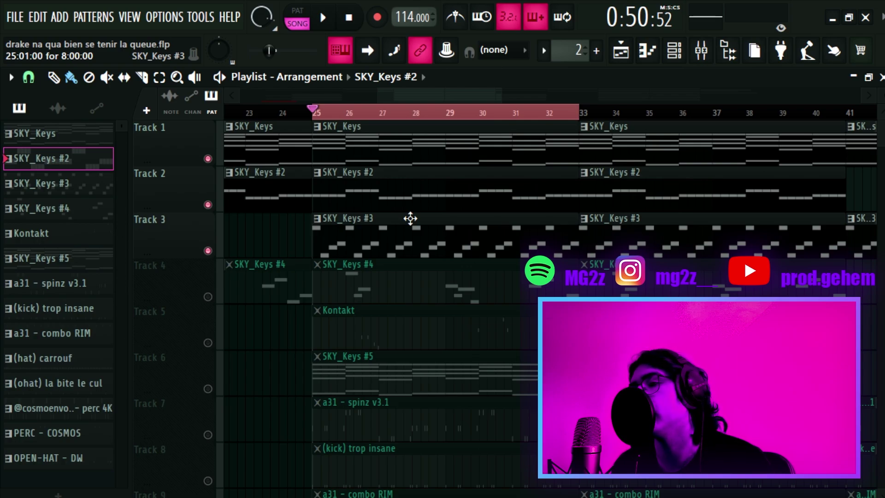
Unmute Track 4 and play its SKY_Keys #4 pattern along with the first three tracks.
left_click(208, 297)
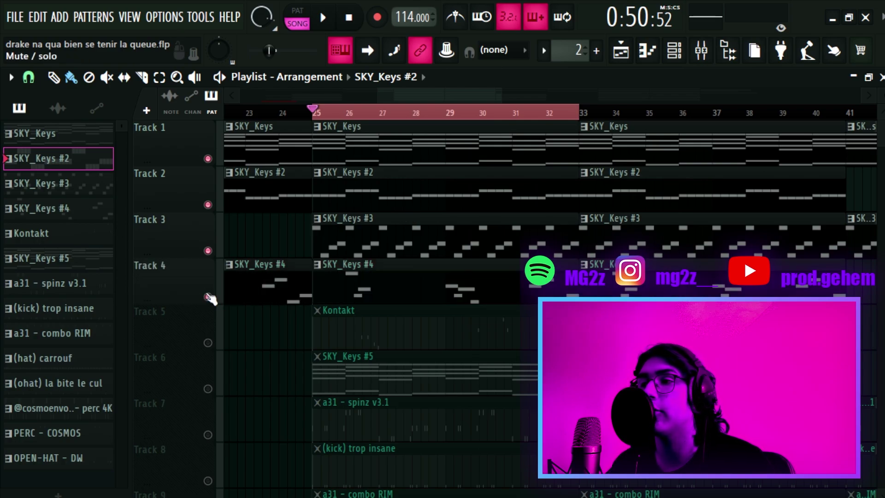
left_click(401, 293)
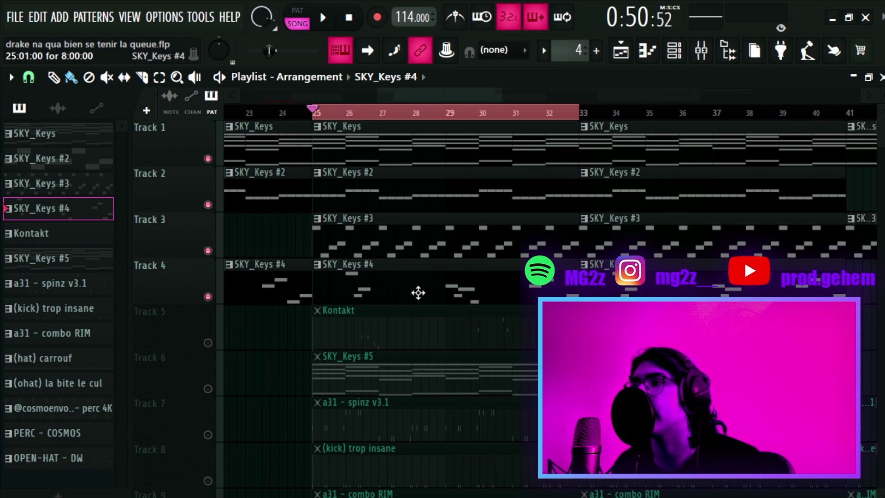
key("space")
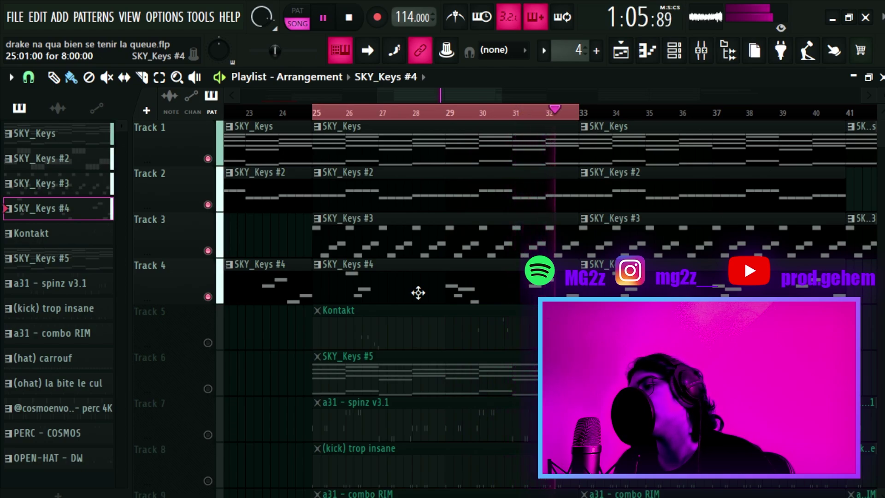
key("space")
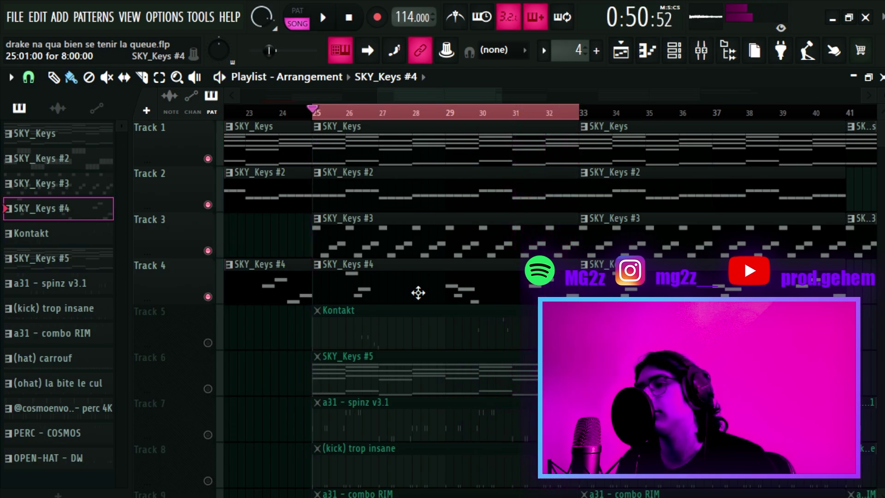
Unmute Track 5 and play its Kontakt pattern along with the four SKY_Keys tracks from bar 25.
scroll(421, 291, "down", 2)
left_click(413, 246)
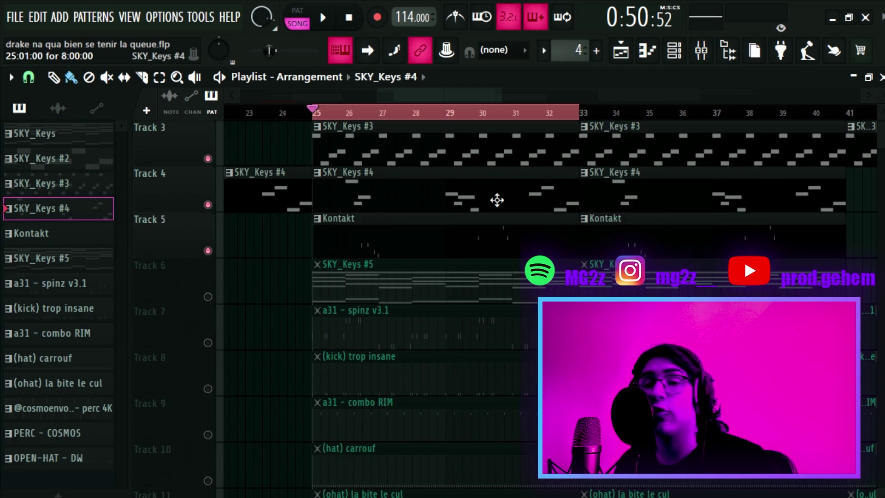
scroll(497, 200, "down", 5)
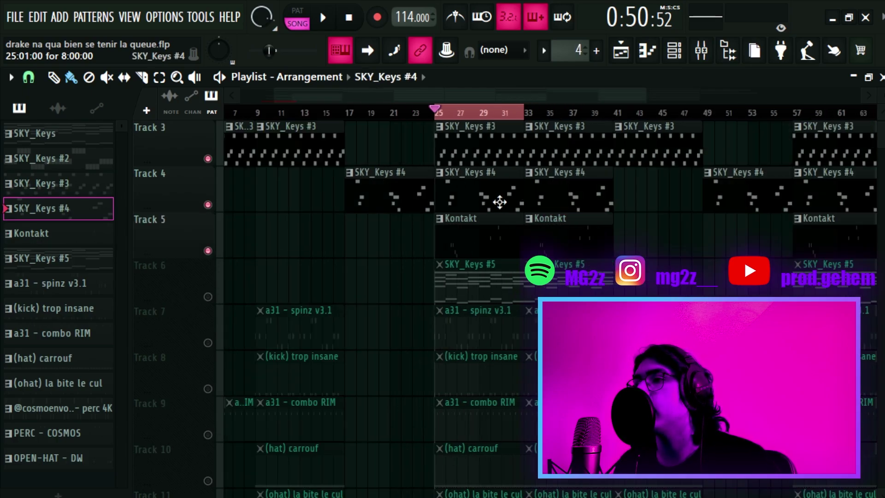
scroll(463, 243, "up", 6)
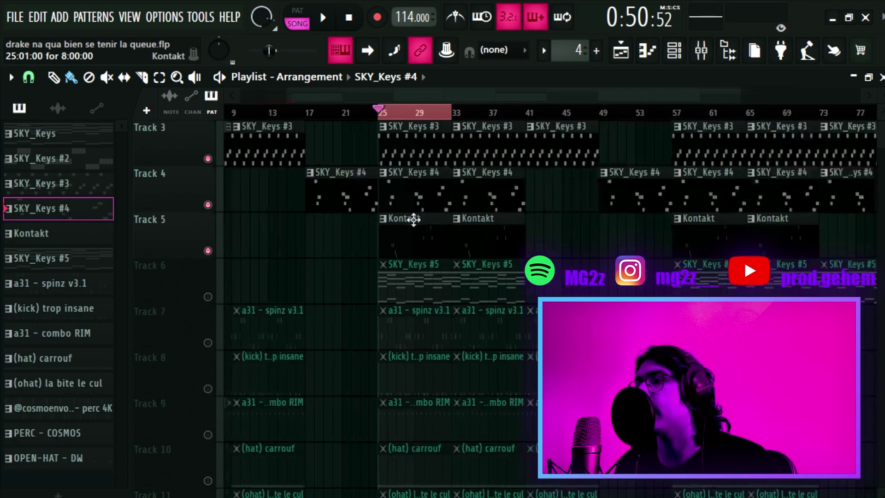
key("space")
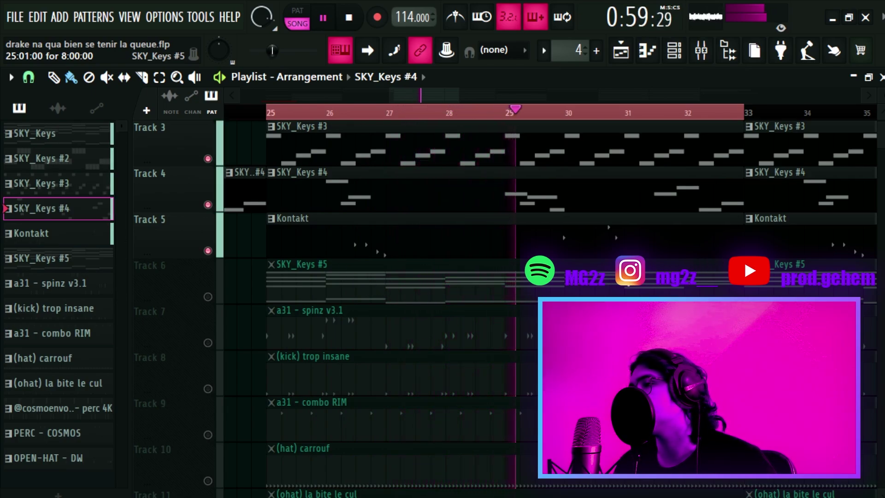
scroll(626, 298, "down", 1)
left_click(644, 298)
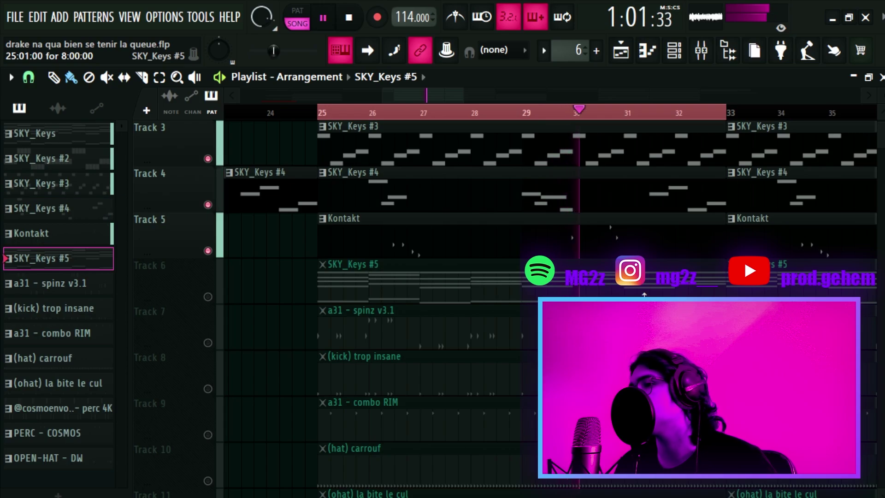
scroll(644, 294, "down", 1)
scroll(644, 294, "down", 3)
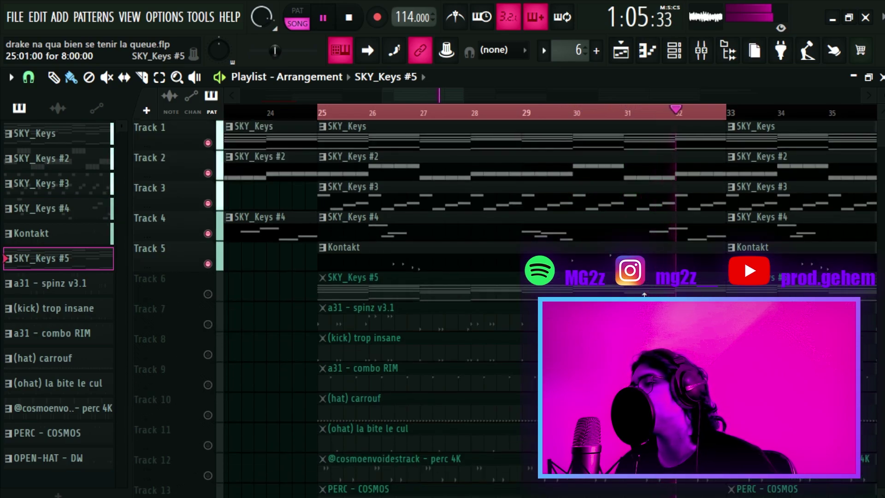
key("space")
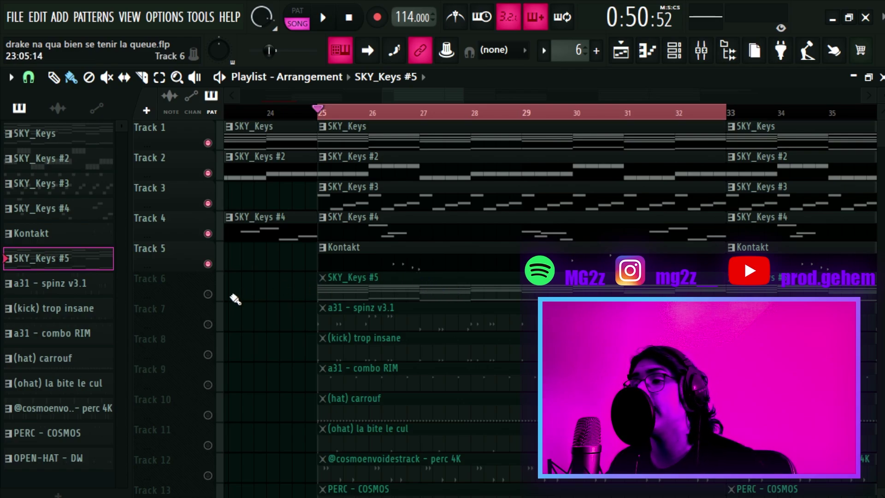
Unmute Track 6, play its SKY_Keys #5 pattern with the other melody tracks, and save the project.
left_click(207, 294)
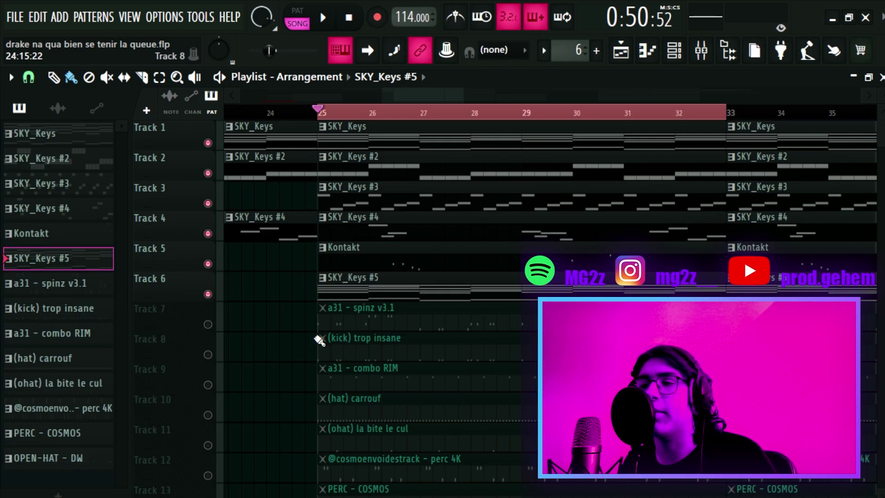
key("space")
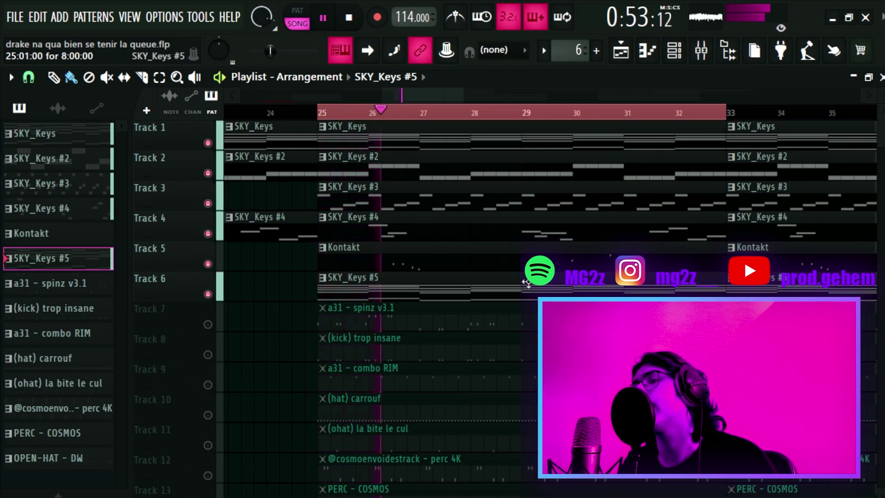
key("ctrl+s")
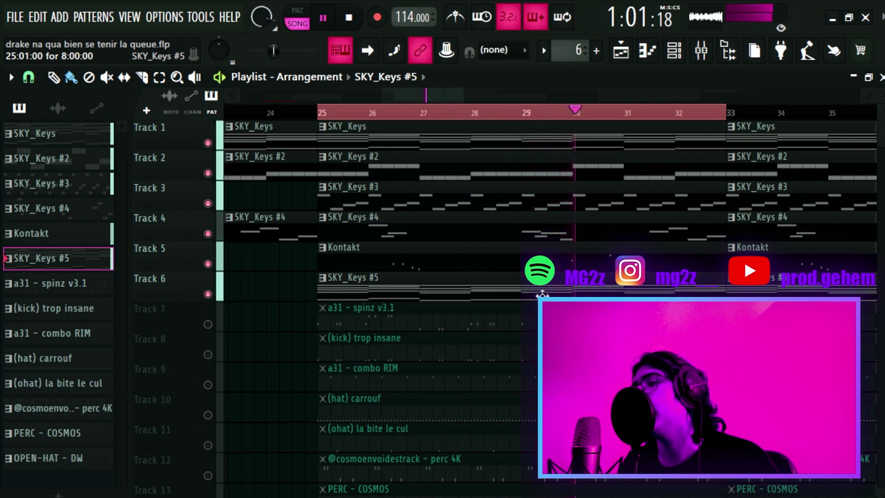
scroll(534, 288, "down", 2)
key("space")
scroll(542, 293, "up", 2)
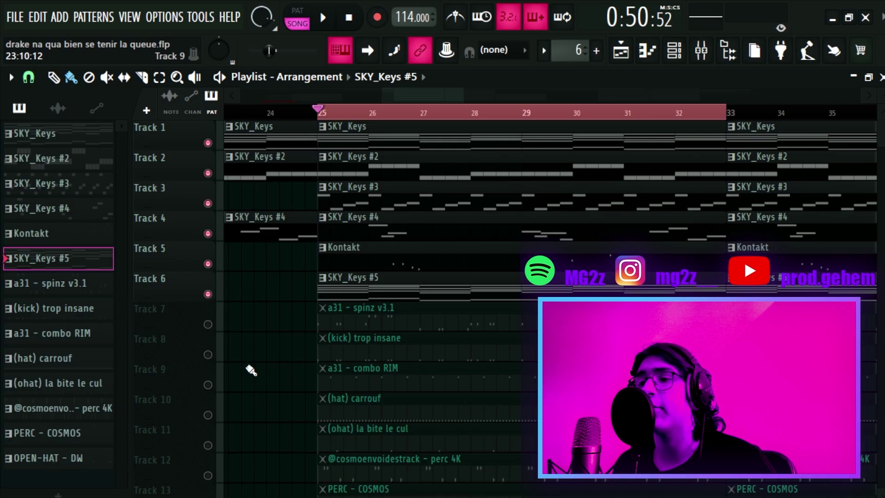
Unmute Track 9, play its a31 - combo RIM pattern with the melody tracks, and save the project.
left_click(208, 384)
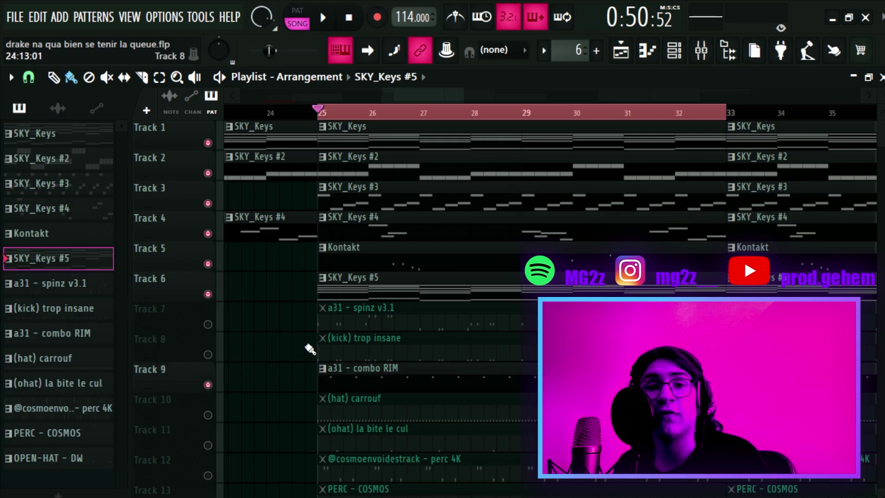
left_click(355, 382)
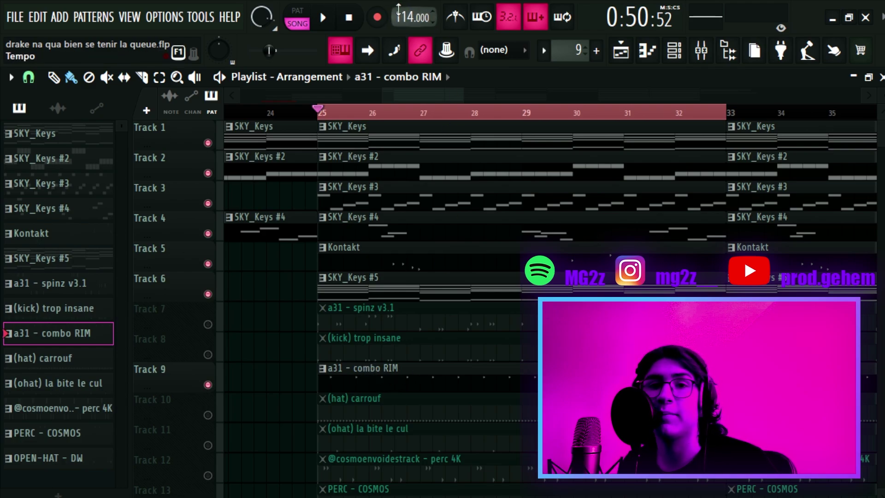
left_click(406, 282)
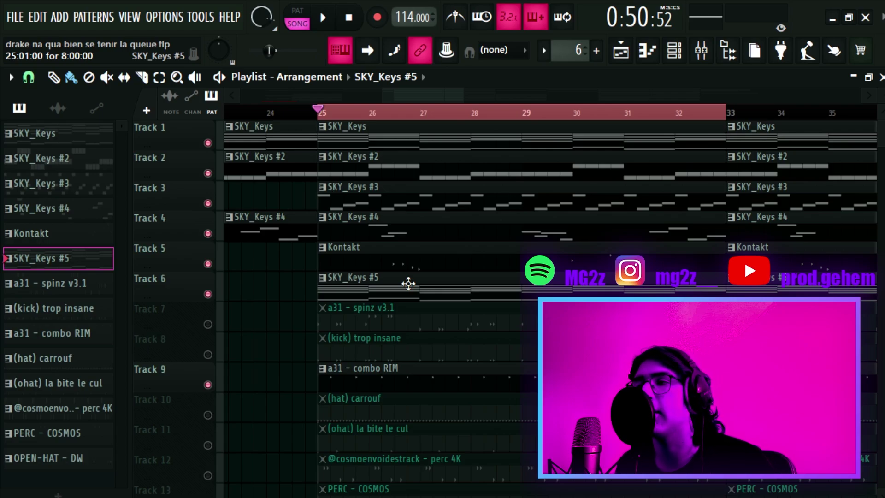
key("space")
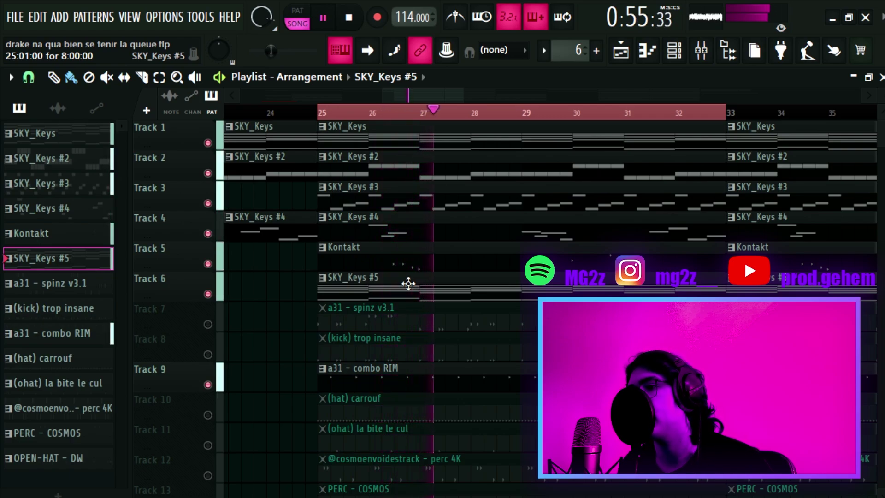
key("ctrl+s")
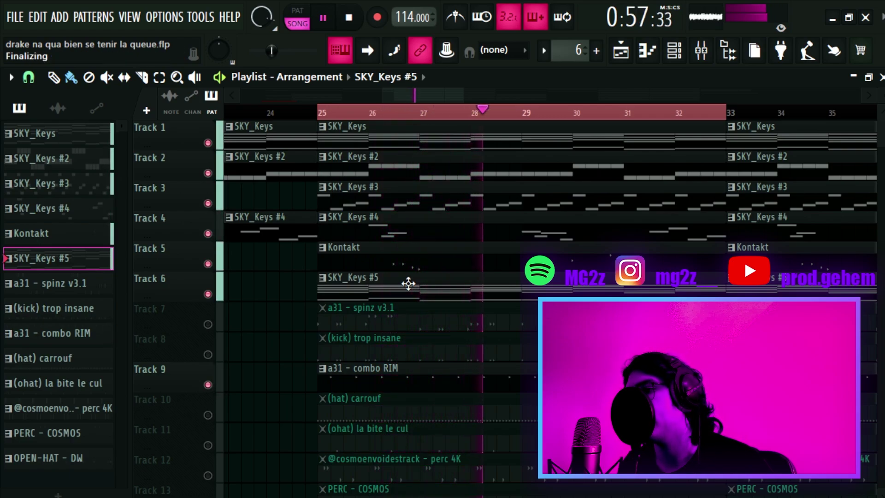
key("space")
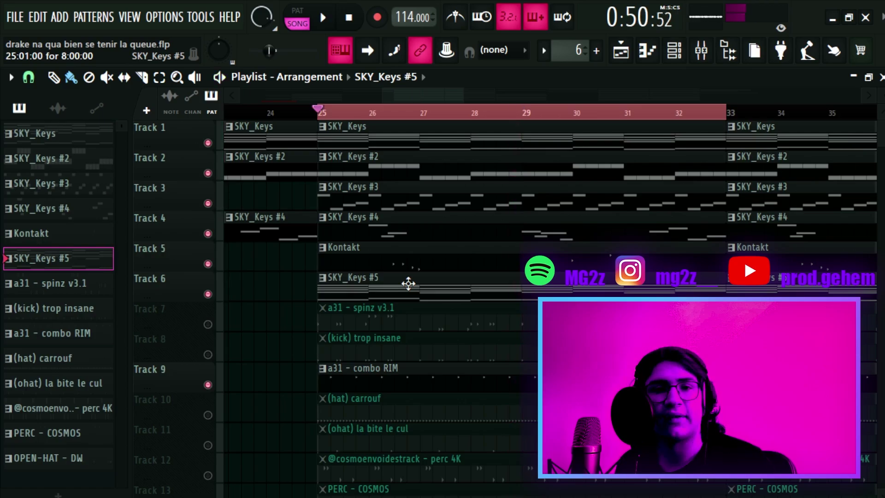
Unmute Track 10's (hat) carrouf and play the loop with the channel rack's main swing at 0%, raising the swing again during playback.
scroll(407, 283, "down", 1)
scroll(400, 311, "up", 1)
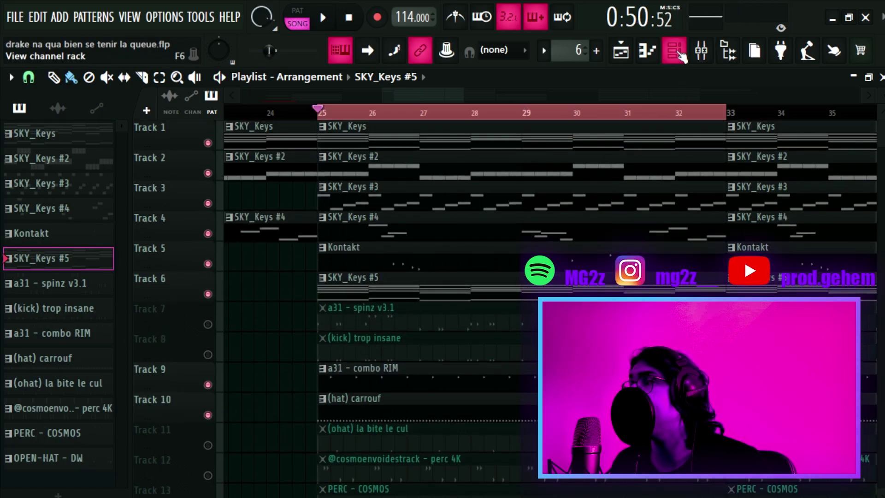
left_click(674, 49)
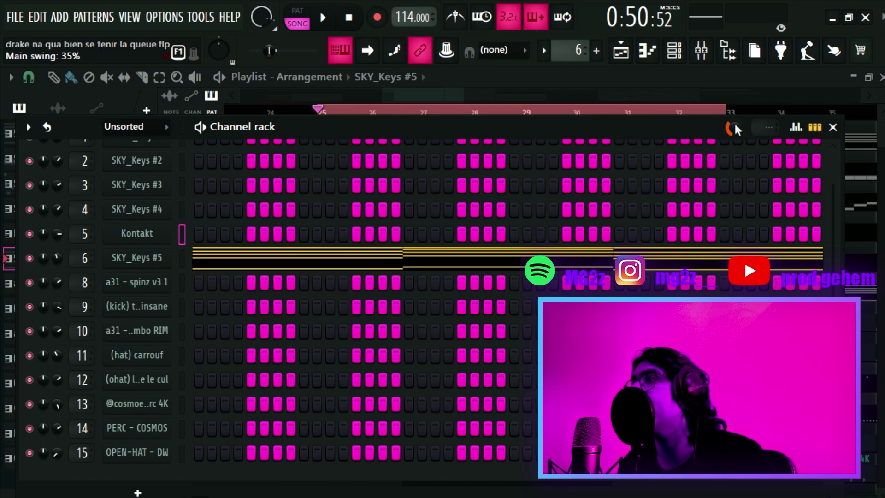
key("space")
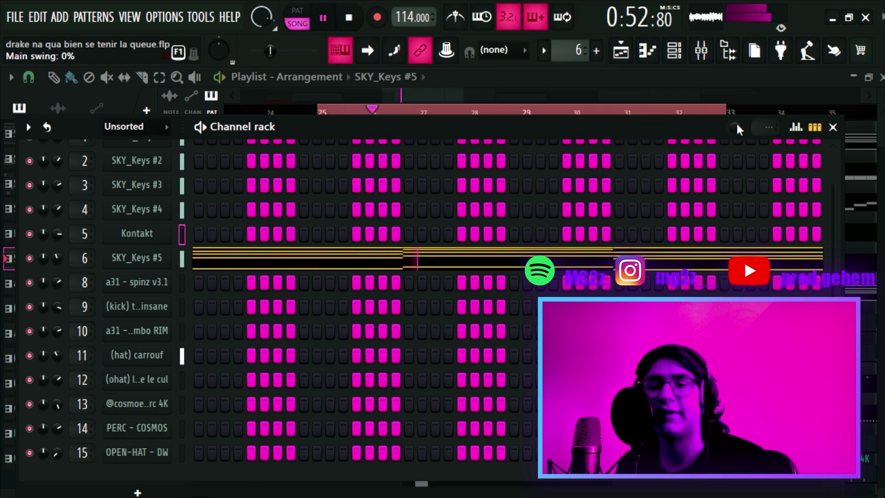
left_click_drag(737, 129, 737, 114)
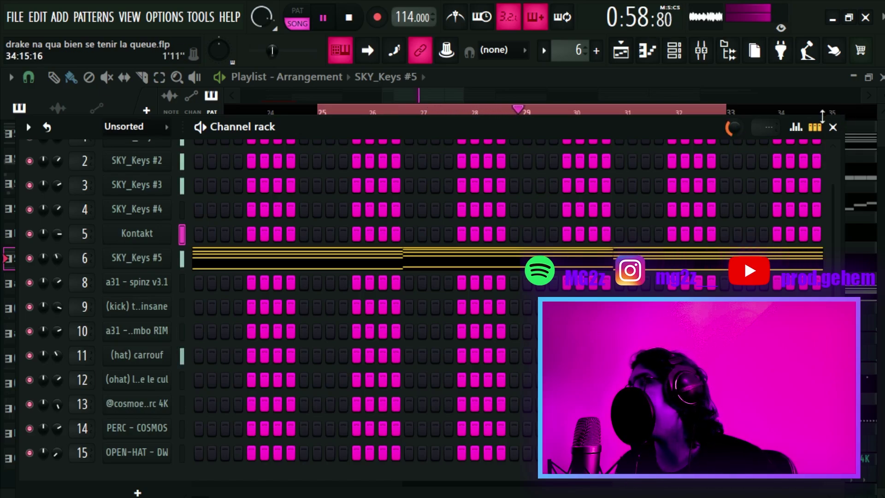
Stop the playback in the channel rack and unmute Track 7 in the playlist, selecting its a31 - spinz v3.1 pattern.
left_click(832, 128)
key("space")
scroll(452, 235, "down", 3)
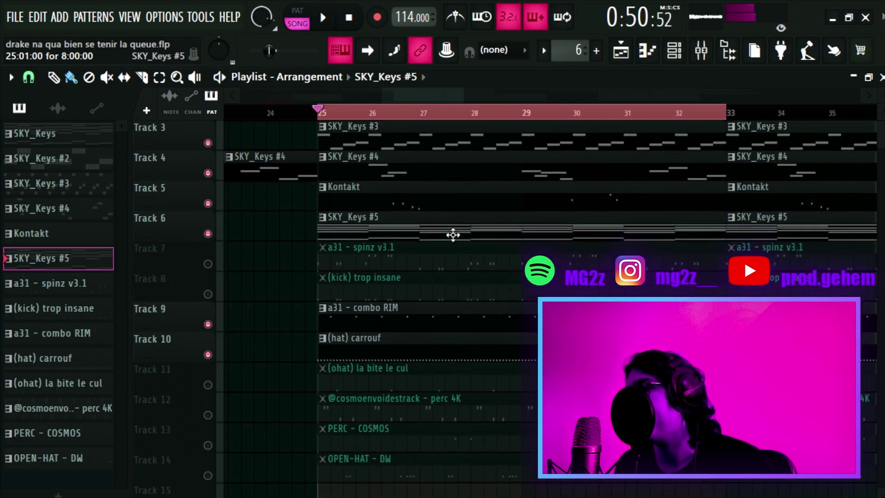
left_click(392, 265)
scroll(208, 349, "up", 3)
left_click(208, 324)
left_click(344, 325)
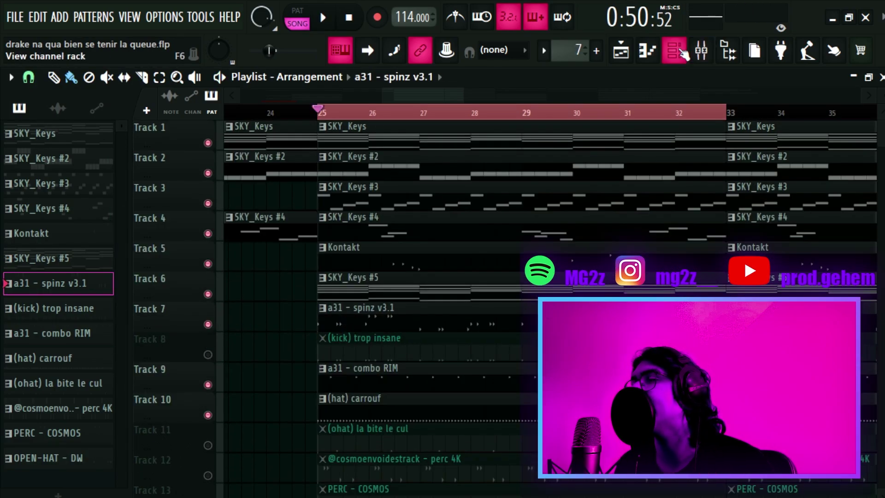
View the sampler settings and waveform of the a31 - spinz v3.1 channel.
left_click(684, 54)
left_click(139, 280)
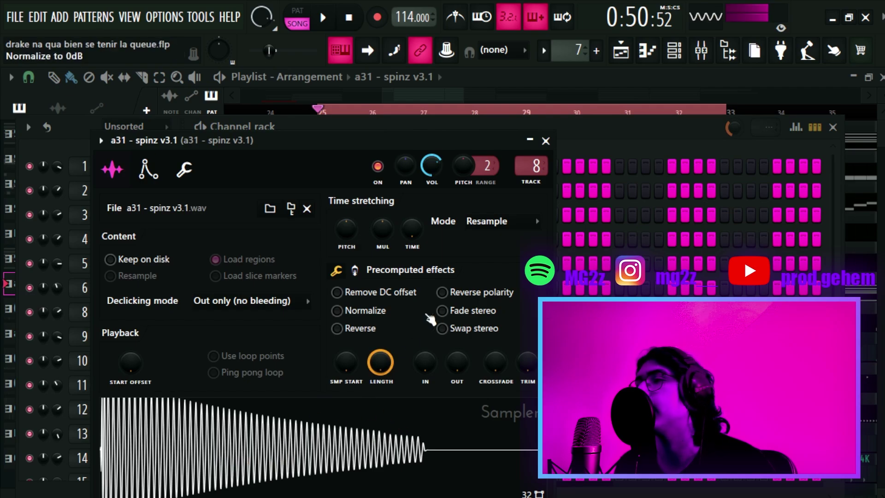
left_click(546, 141)
Open the a31 - spinz v3.1 channel in the piano roll and play the loop while following its notes.
double_click(515, 331)
scroll(418, 261, "down", 3)
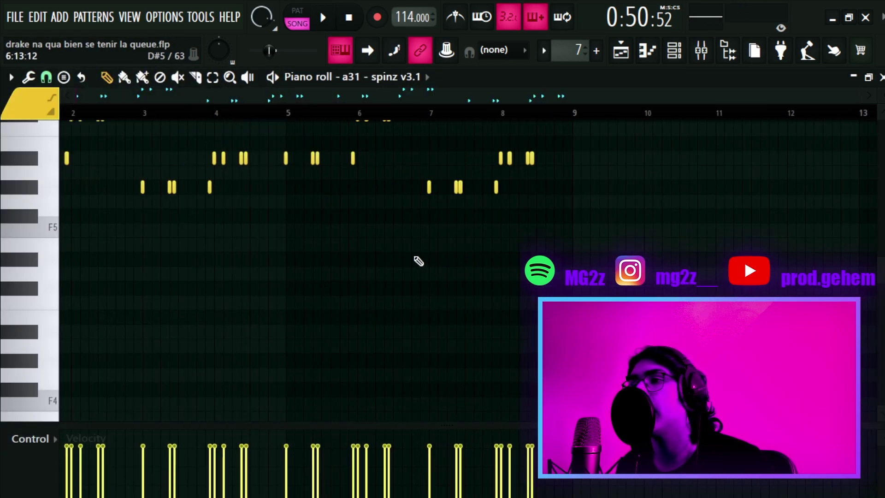
scroll(330, 288, "up", 5)
scroll(330, 288, "down", 1)
key("space")
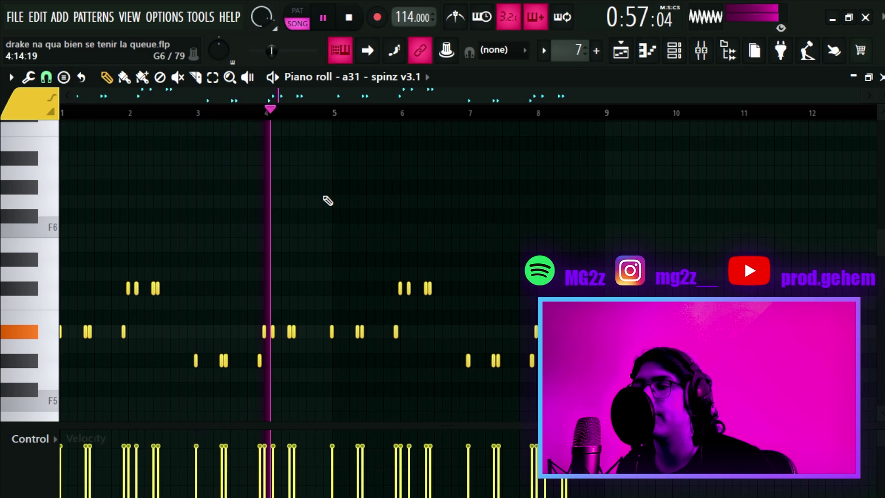
key("space")
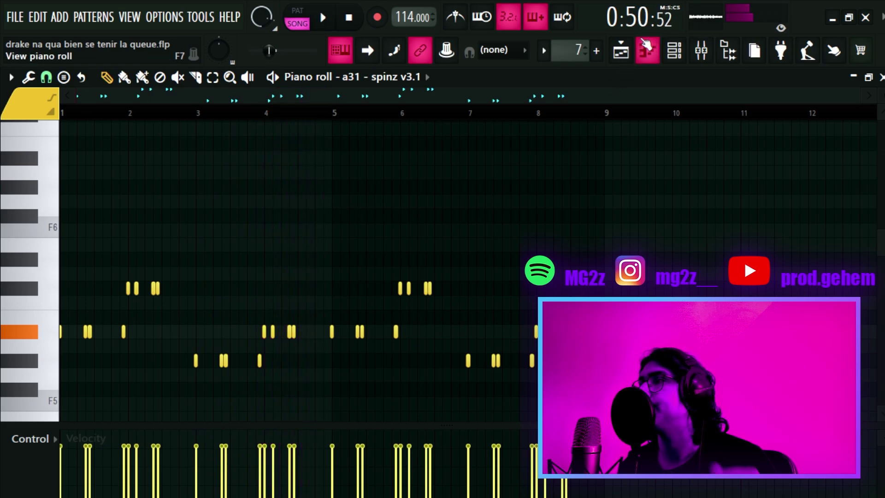
Return to the playlist, unmute Track 8, and play its (kick) trop insane pattern with the other tracks.
left_click(623, 49)
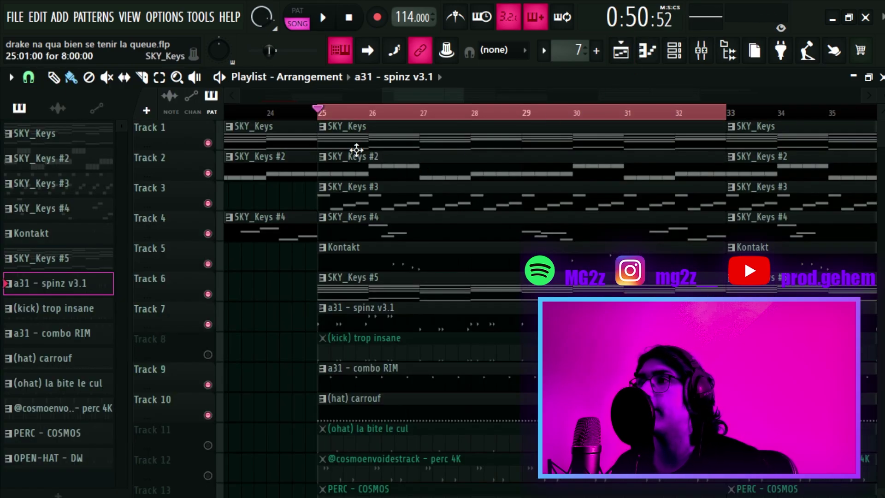
scroll(209, 326, "down", 1)
left_click(209, 326)
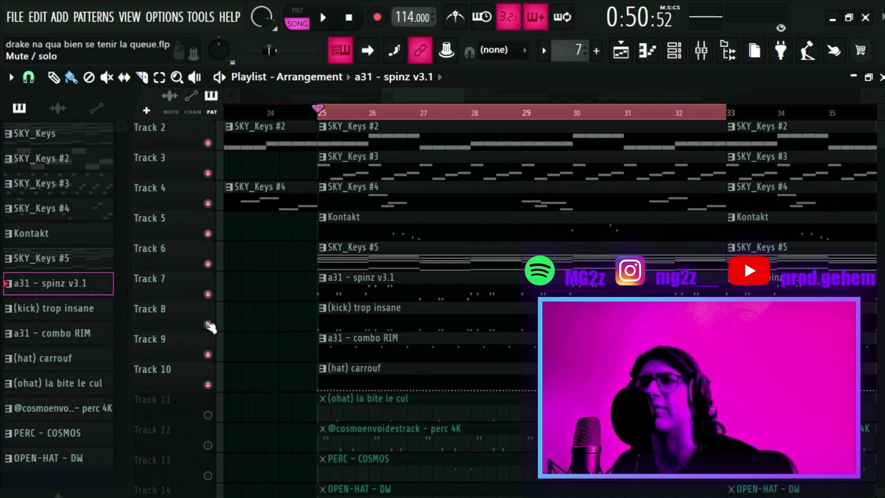
left_click(328, 319)
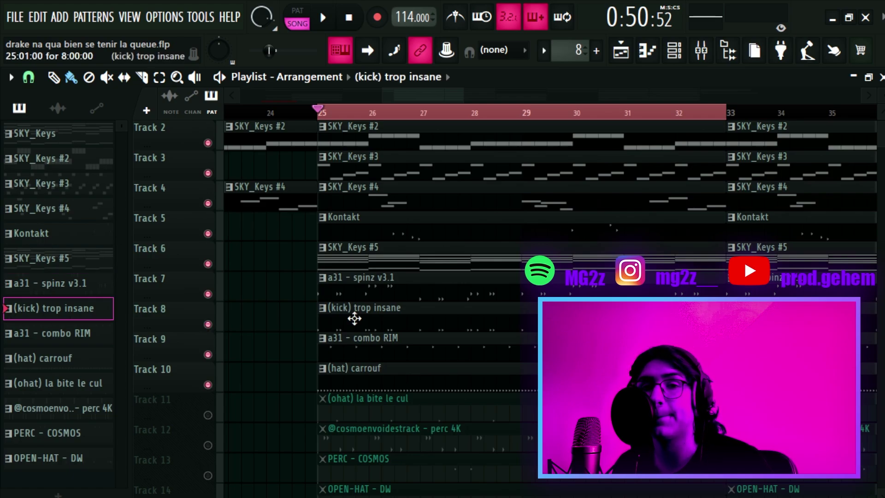
key("space")
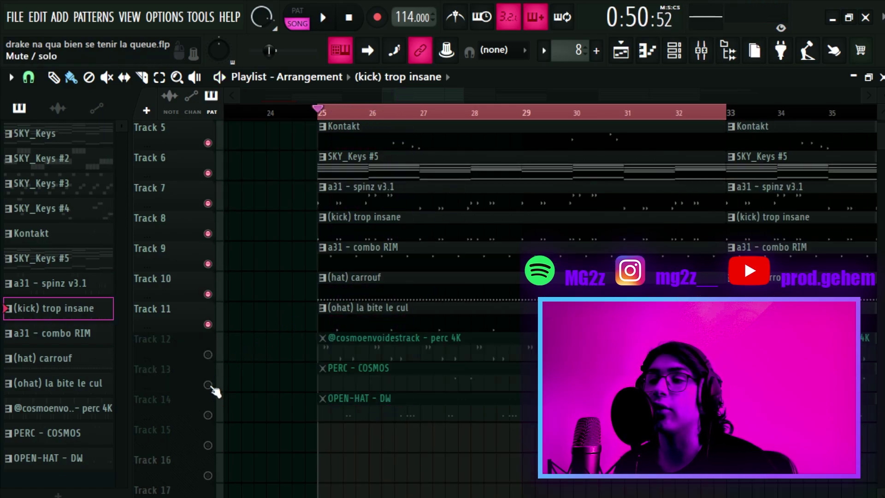
Unmute Track 13's PERC - COSMOS and Track 14's OPEN-HAT - DW, and play the loop from bar 25.
left_click(209, 385)
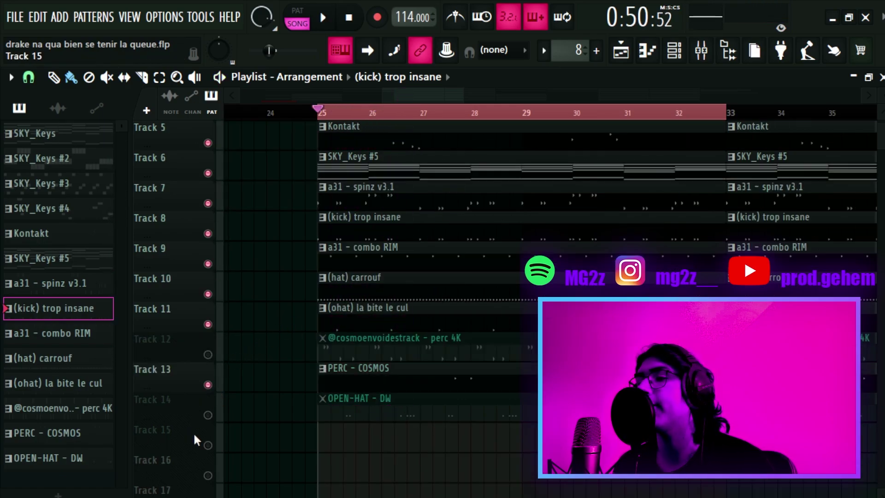
left_click(208, 414)
left_click(369, 407)
key("space")
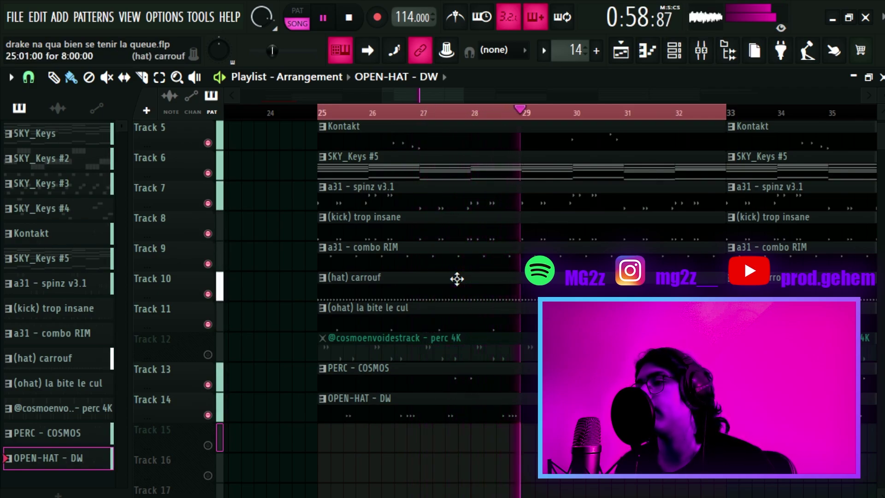
key("space")
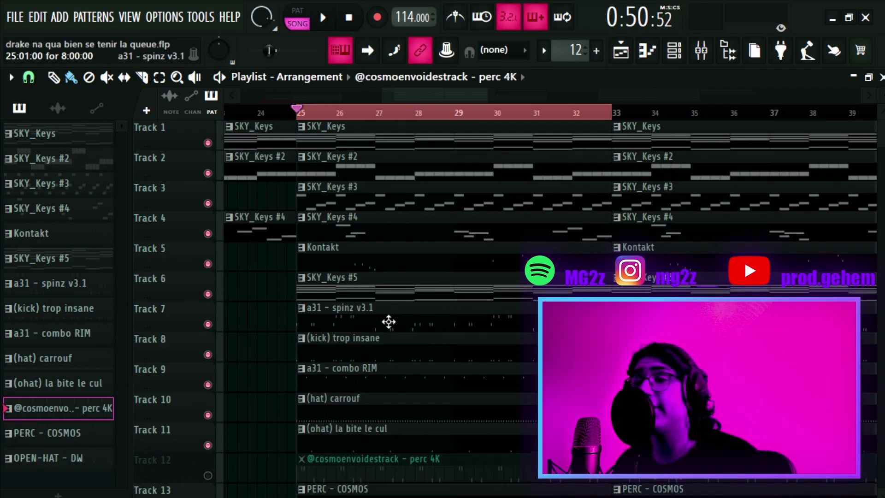
scroll(389, 321, "down", 4)
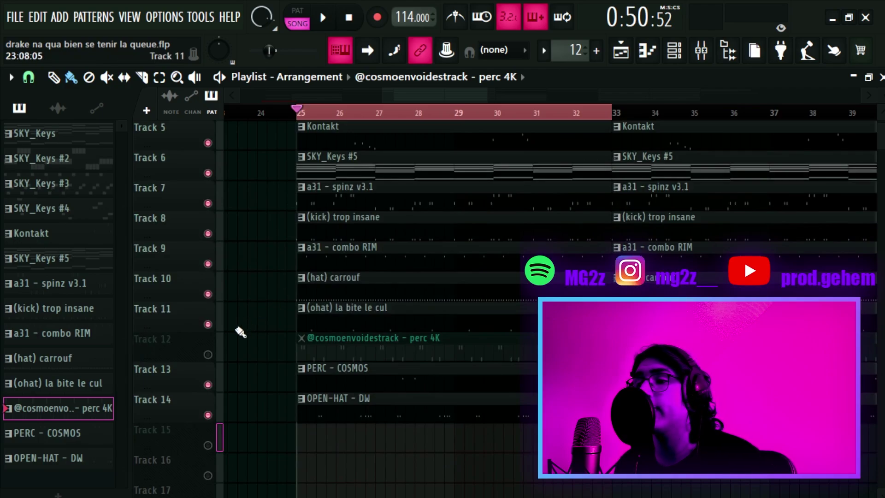
right_click(208, 354)
key("space")
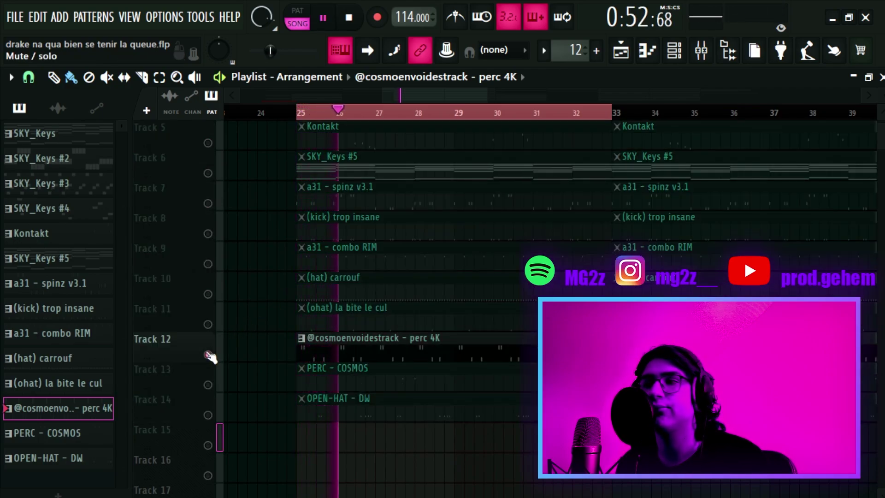
key("space")
left_click(349, 303)
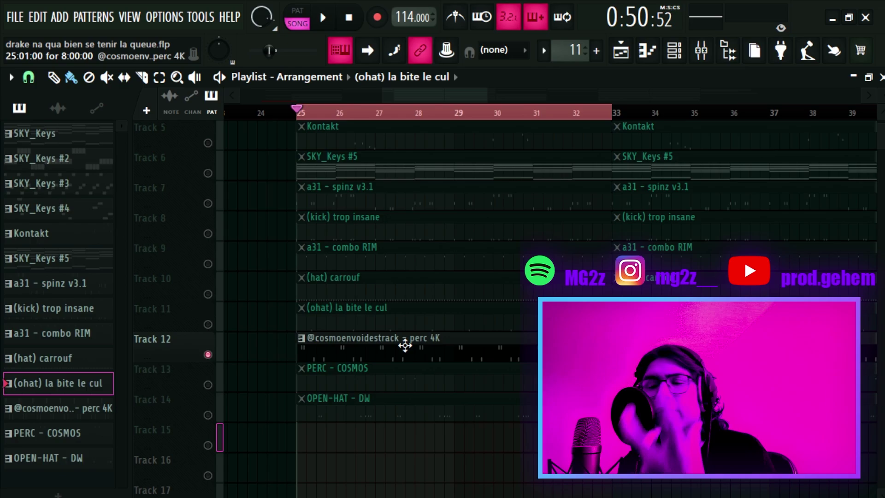
Unmute Tracks 7 to 11, 13 and 14 alongside Track 12, and play all the drums without the melody.
left_click(405, 345)
left_click(208, 203)
left_click(208, 233)
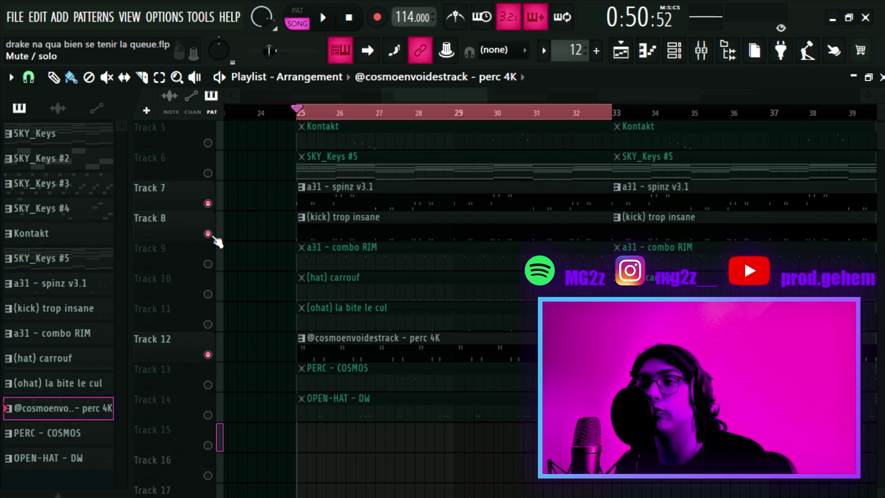
left_click(208, 263)
left_click(208, 293)
left_click(208, 323)
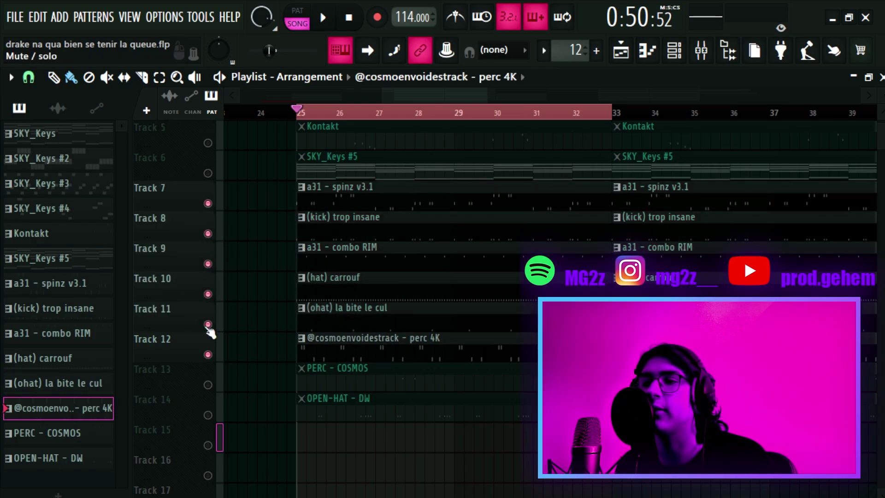
left_click(207, 384)
left_click(208, 415)
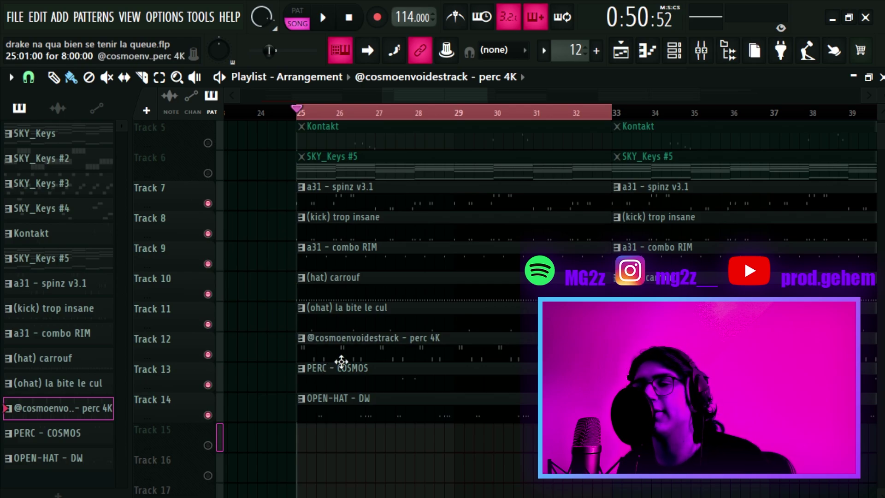
key("space")
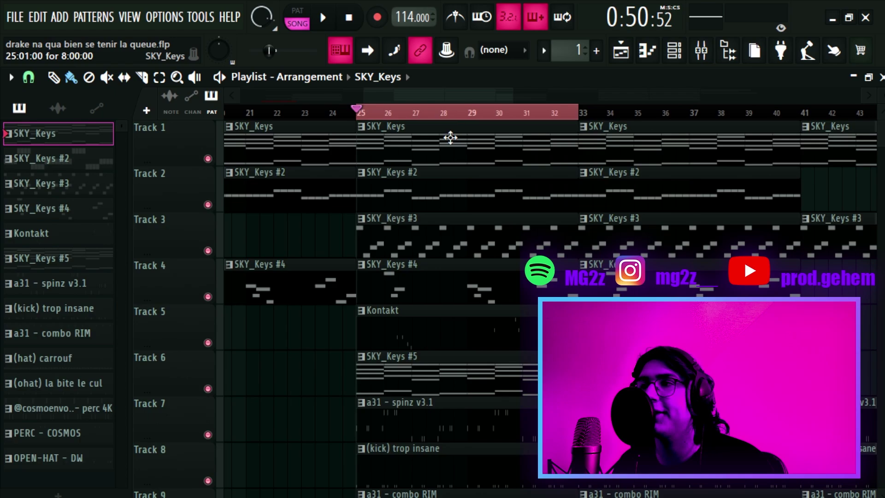
Play the looped section from bar 25 with all melody and drum tracks together.
key("space")
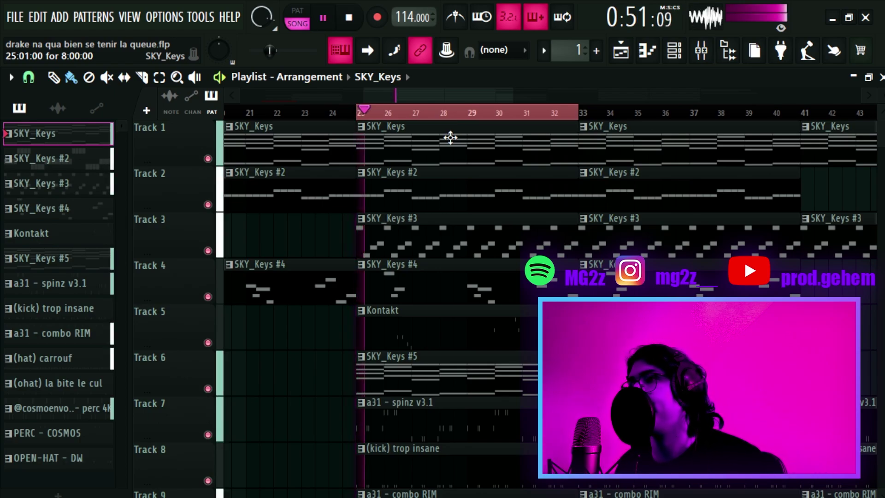